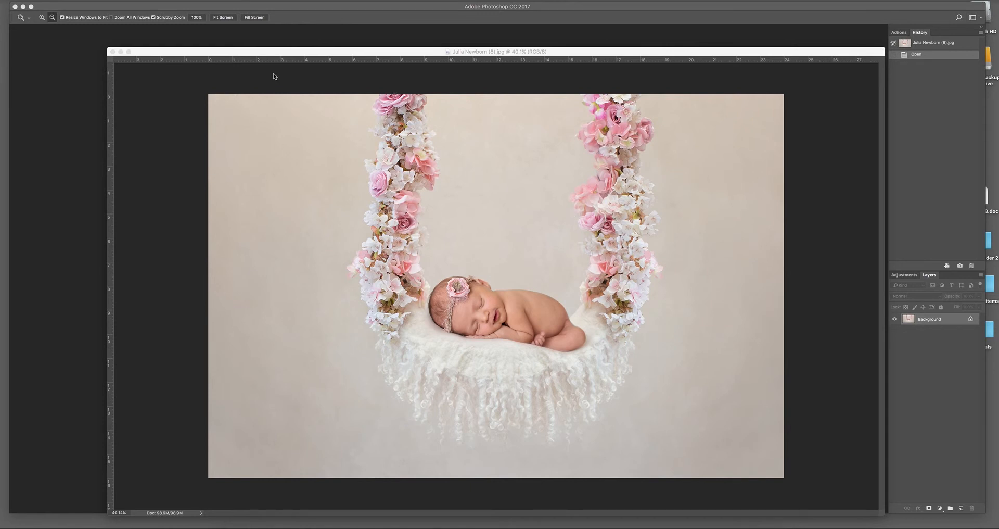
- Copy a rectangular area around the sleeping baby and upper blanket to a new layer, and check it by toggling both layers' visibility
click(267, 51)
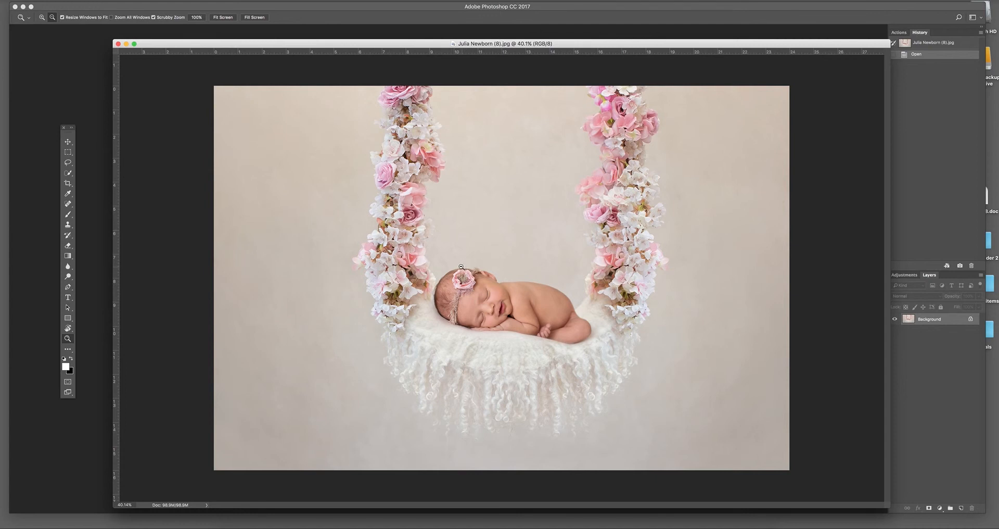
click(69, 152)
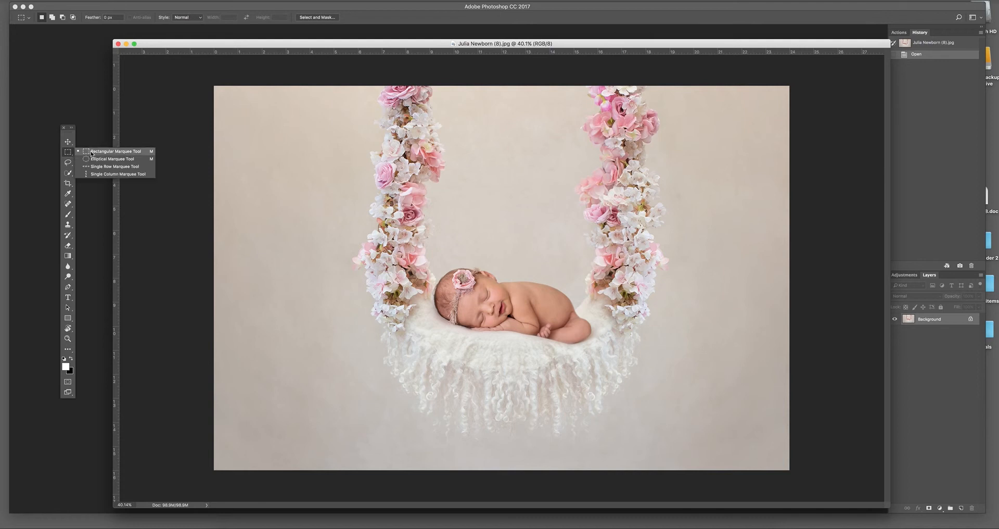
click(91, 153)
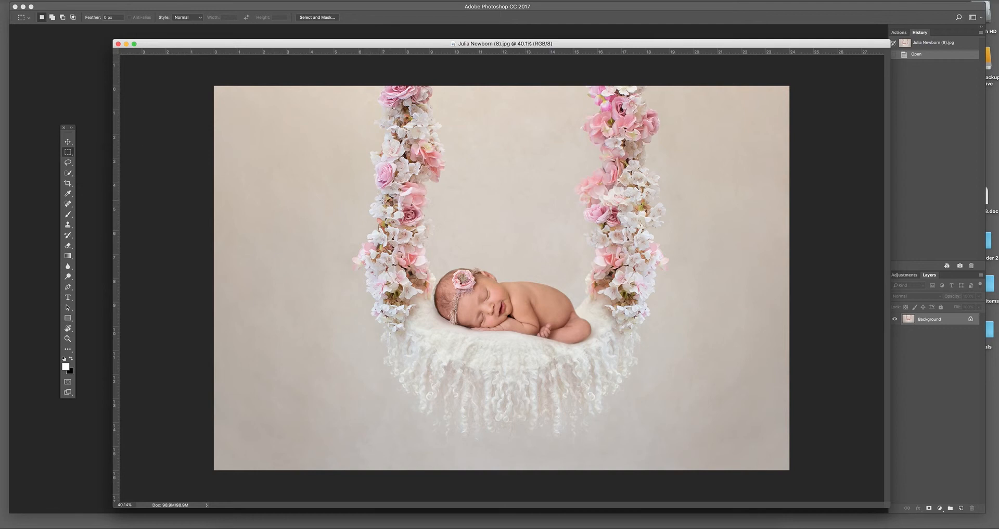
drag(383, 199, 636, 386)
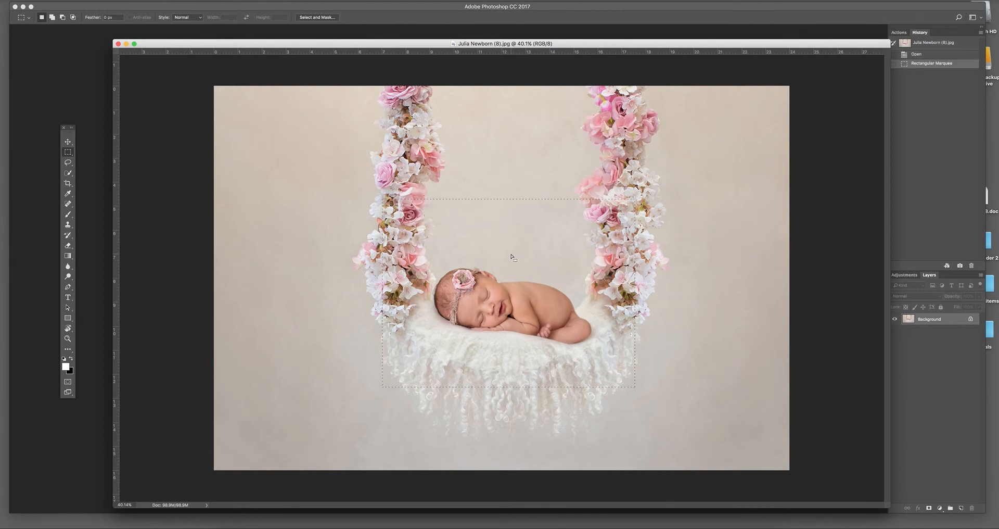
key(super+j)
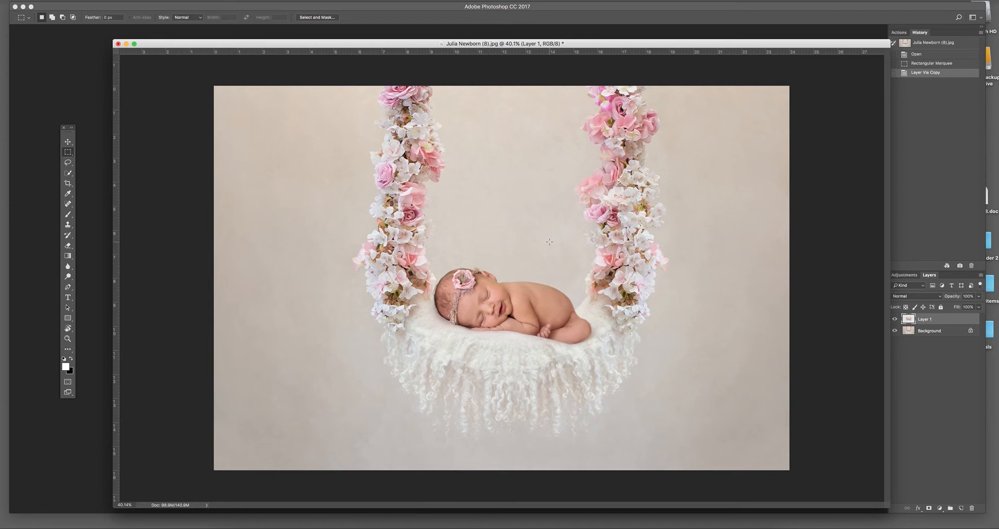
click(895, 320)
click(894, 320)
click(894, 330)
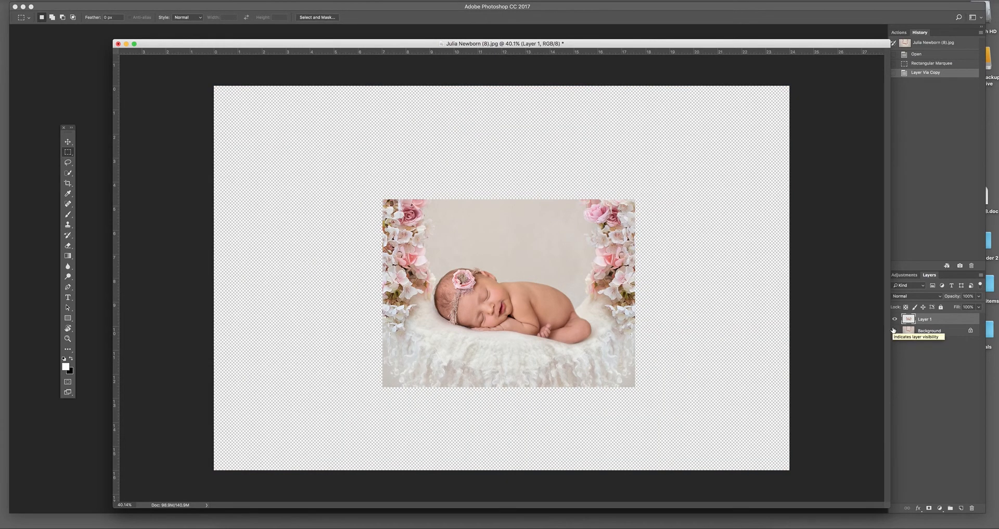
click(895, 331)
click(895, 319)
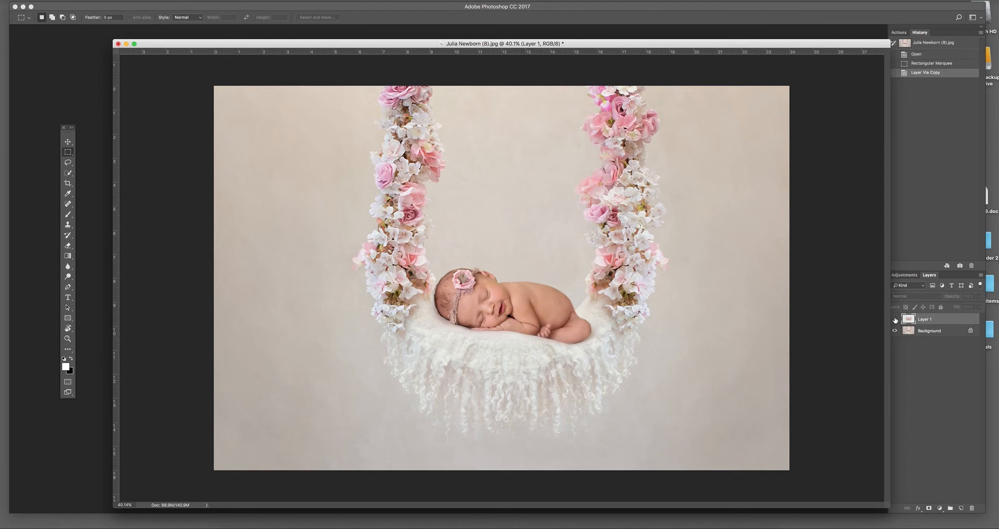
click(895, 319)
- Scale the copied baby layer down proportionally to about 96% and move it slightly right and up on the swing
click(75, 0)
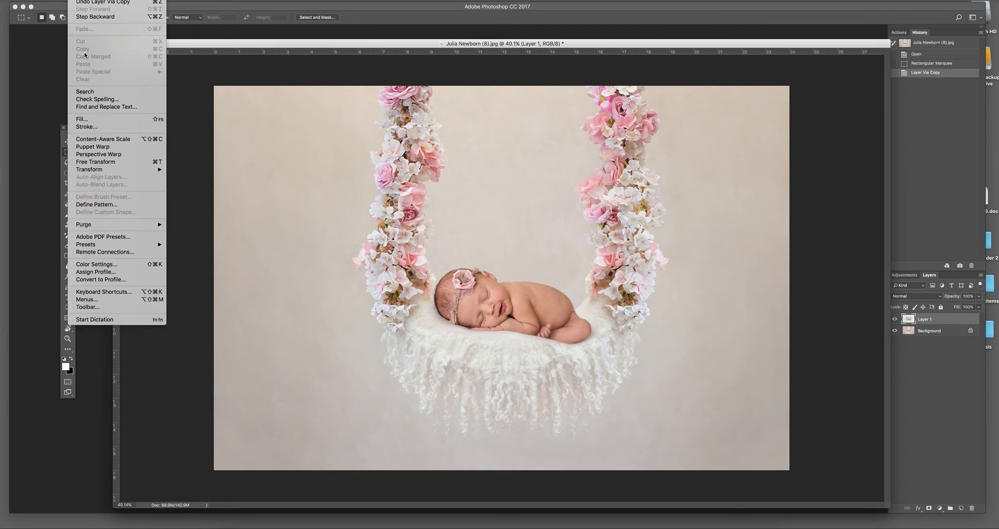
mouse_move(116, 169)
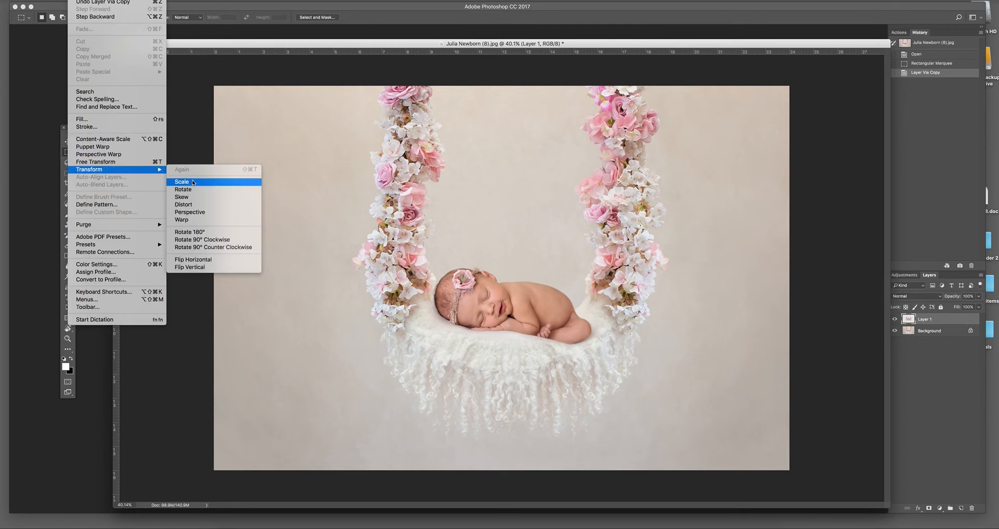
click(193, 182)
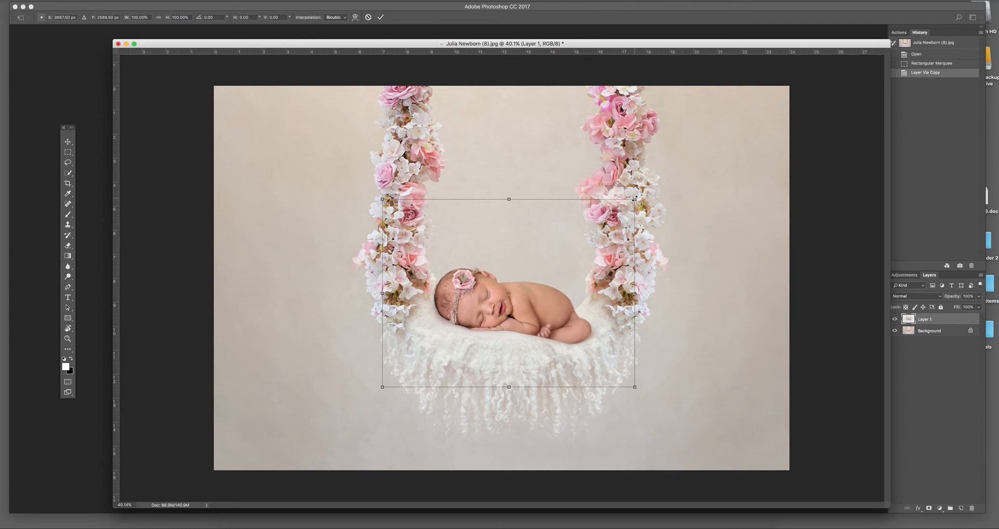
drag(635, 199, 626, 206)
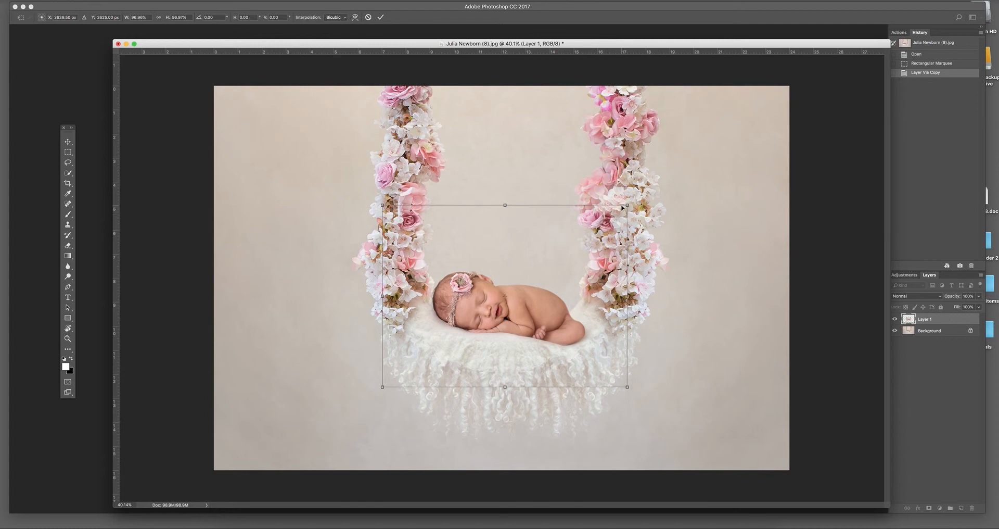
drag(626, 205, 625, 206)
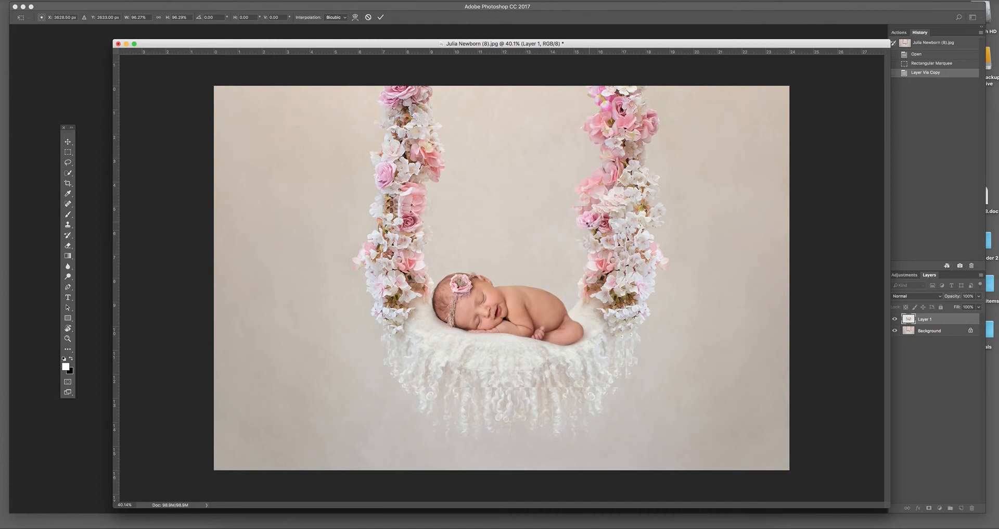
key(Return)
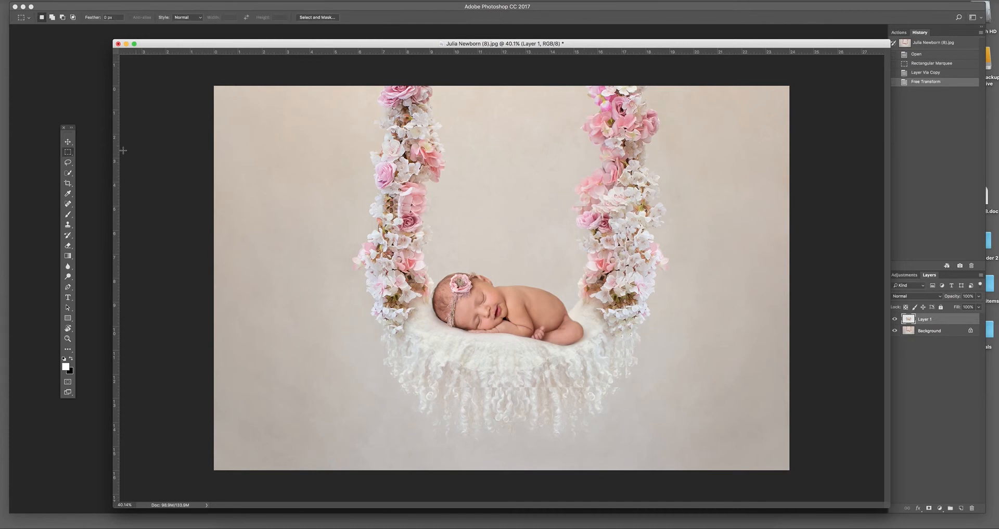
click(68, 141)
mouse_move(444, 263)
mouse_down()
mouse_move(457, 267)
mouse_move(457, 256)
mouse_up()
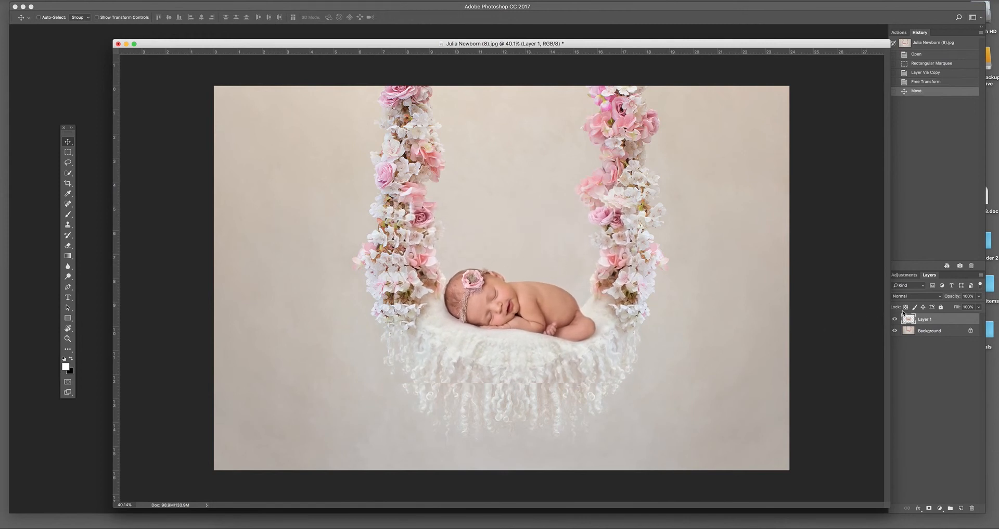
- Add a black layer mask that hides the whole copied layer, and check it with the background switched off and on
click(930, 509)
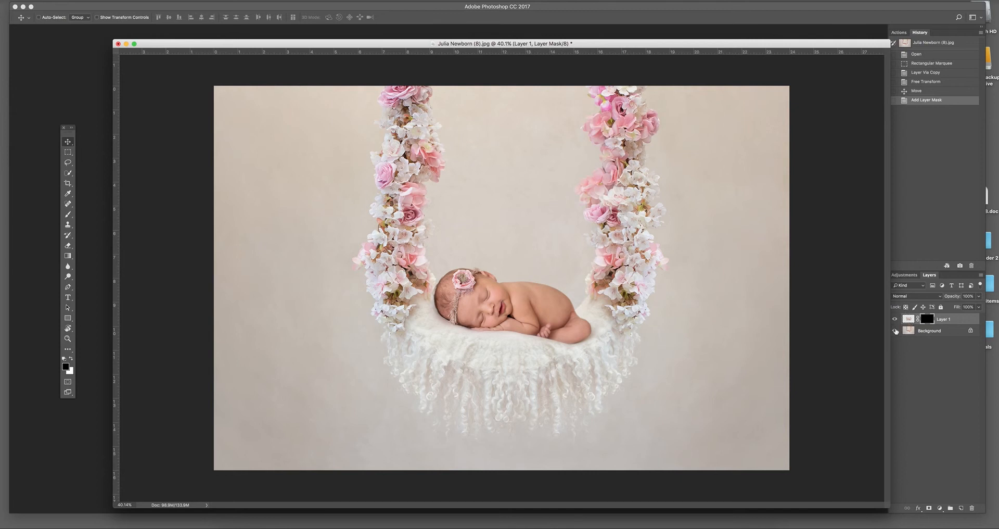
click(896, 331)
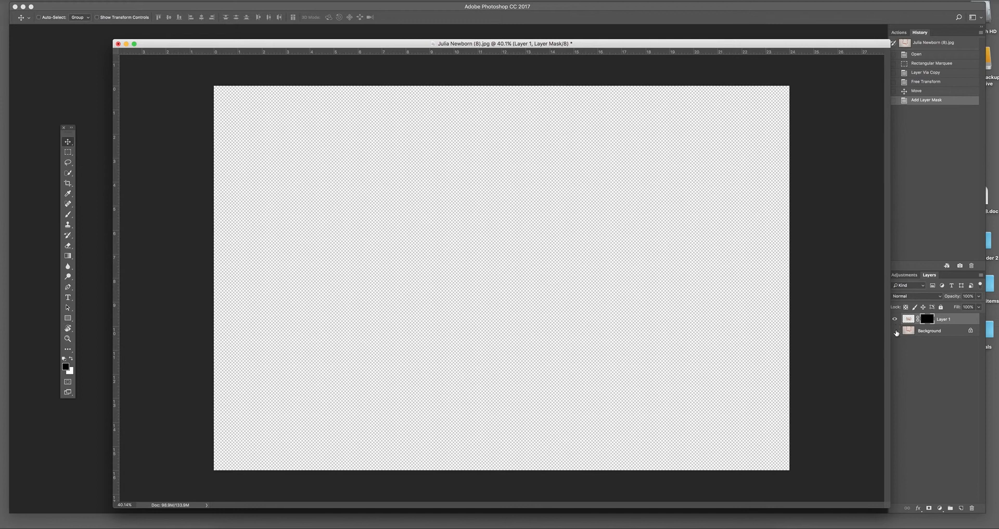
click(895, 331)
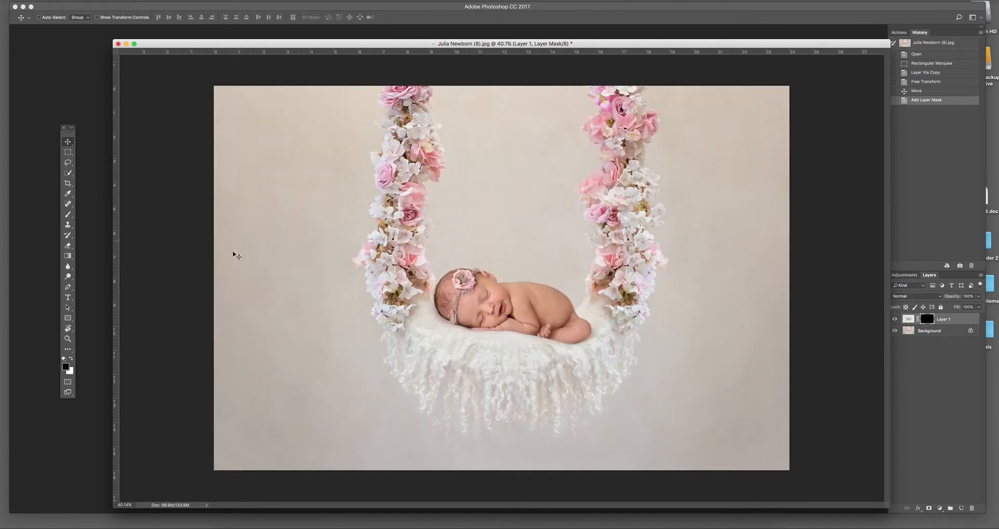
- Paint white on the layer mask over the baby's head and body with a soft brush to reveal the smaller copy
click(71, 358)
click(68, 214)
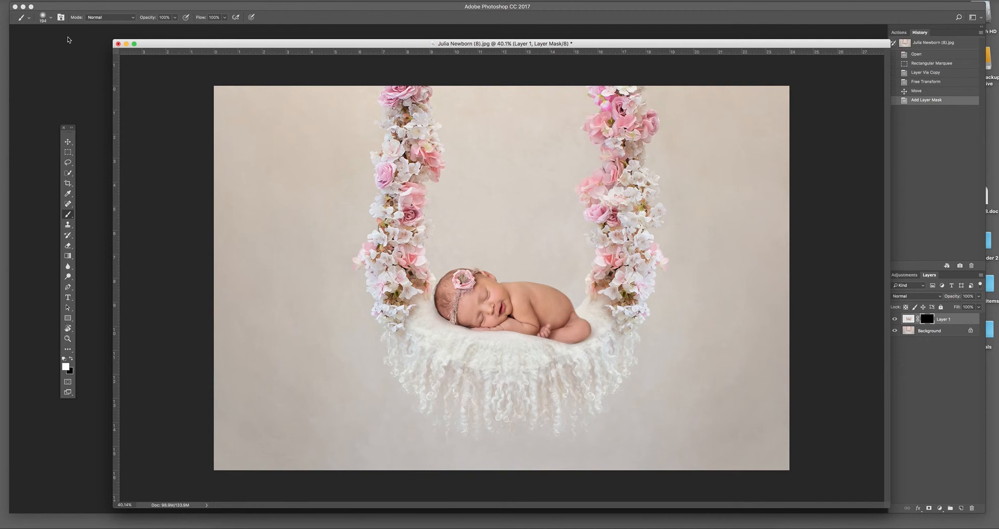
click(51, 18)
drag(86, 42, 95, 45)
click(68, 338)
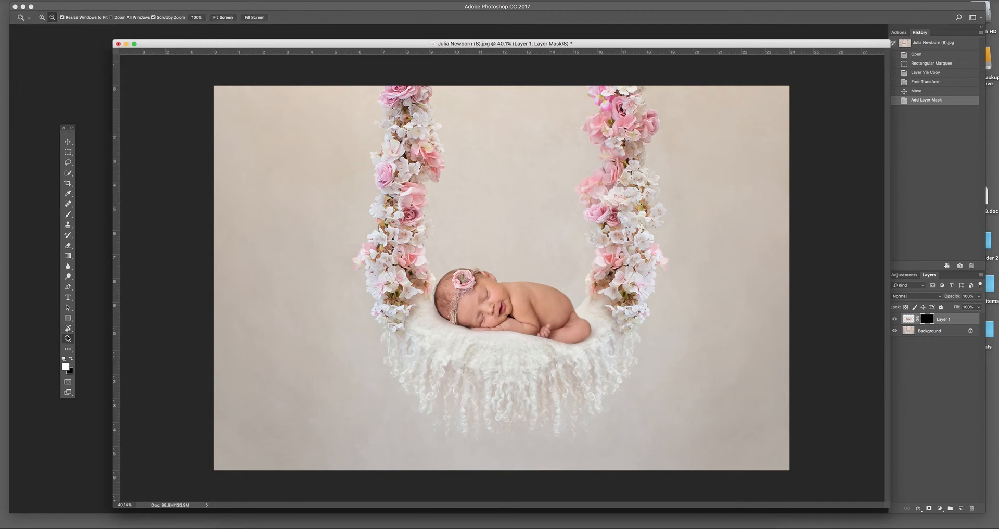
drag(558, 315, 619, 315)
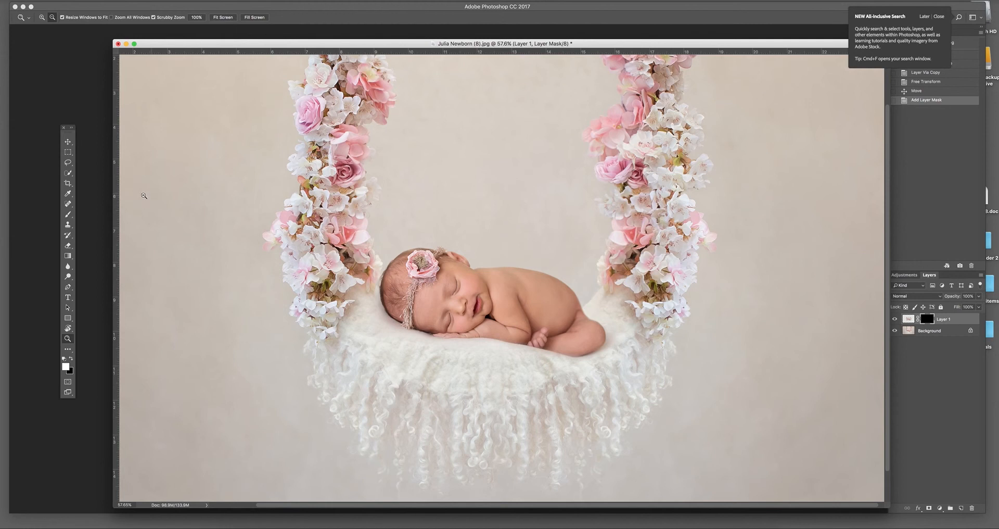
click(67, 214)
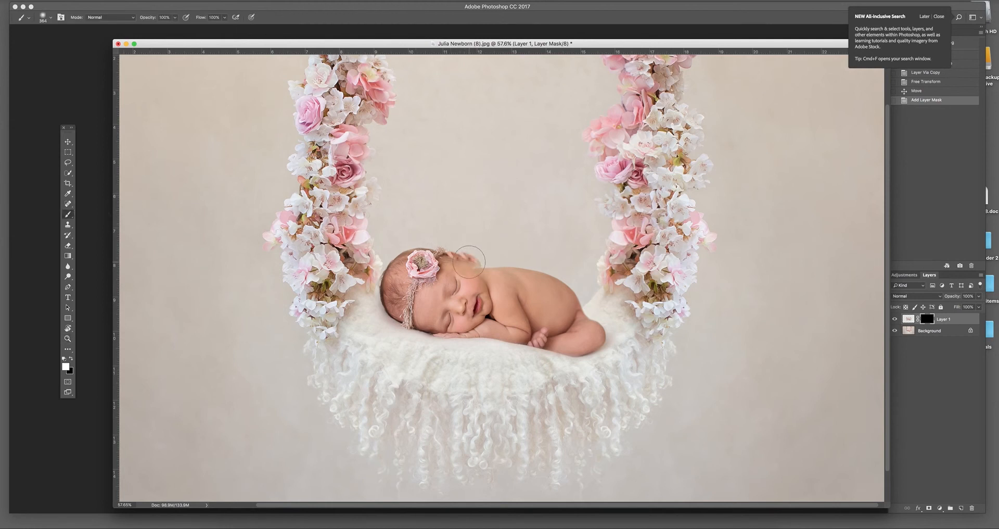
mouse_move(470, 264)
mouse_down()
mouse_move(416, 261)
mouse_move(393, 307)
mouse_move(441, 325)
mouse_move(454, 322)
mouse_move(454, 309)
mouse_move(469, 311)
mouse_move(473, 323)
mouse_move(466, 267)
mouse_move(493, 298)
mouse_move(501, 274)
mouse_move(506, 323)
mouse_move(488, 323)
mouse_move(481, 301)
mouse_move(493, 299)
mouse_move(505, 321)
mouse_move(519, 311)
mouse_move(526, 331)
mouse_move(573, 346)
mouse_move(595, 328)
mouse_move(586, 326)
mouse_move(598, 328)
mouse_move(563, 285)
mouse_move(485, 276)
mouse_up()
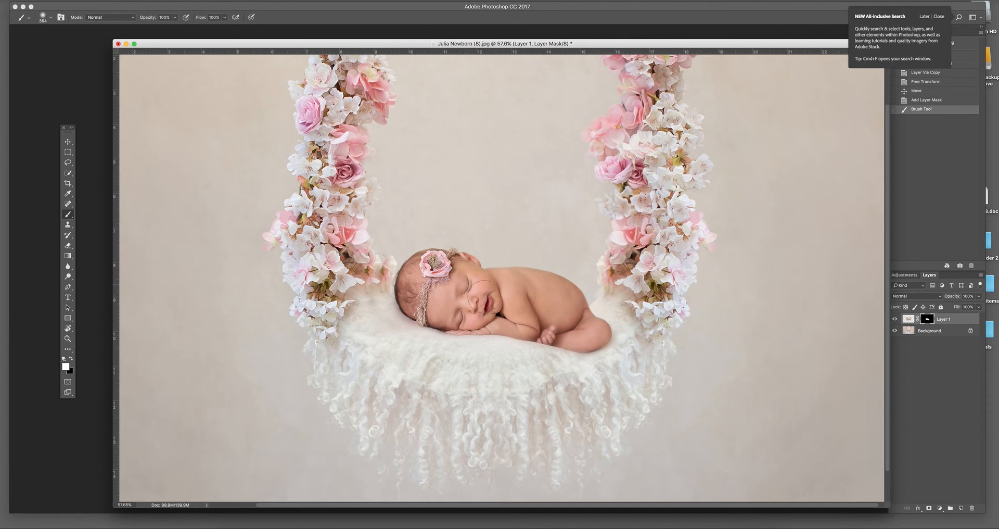
drag(541, 318, 585, 292)
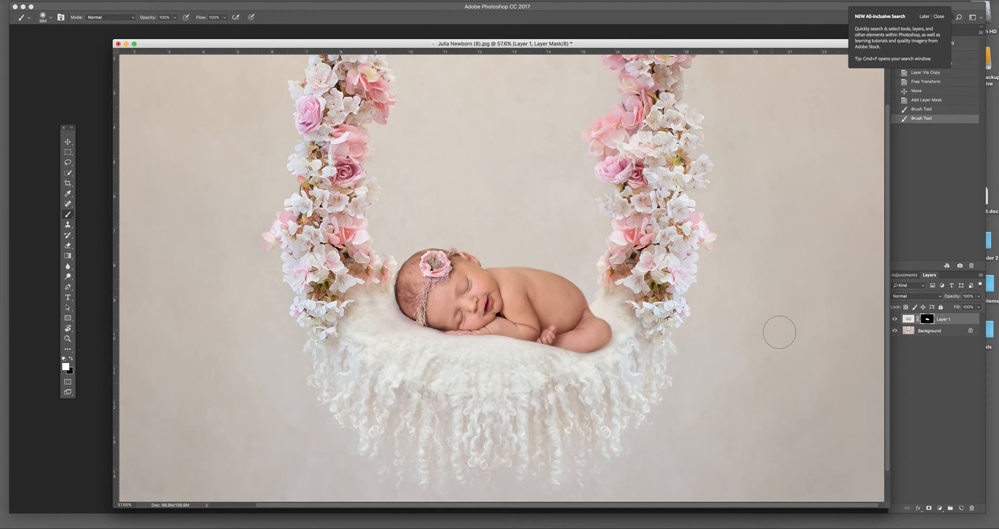
click(895, 319)
click(895, 319)
mouse_move(559, 345)
mouse_down()
mouse_move(414, 332)
mouse_move(403, 291)
mouse_up()
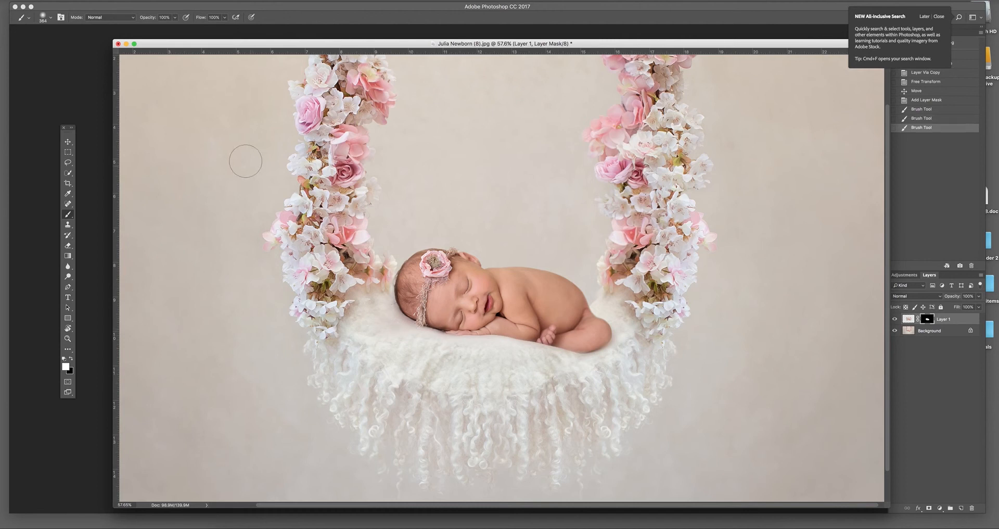
- Shift the masked baby layer slightly left and rotate it about 2° counter-clockwise to sit naturally on the blanket
click(68, 141)
mouse_move(440, 287)
mouse_down()
mouse_move(435, 325)
mouse_move(434, 286)
mouse_up()
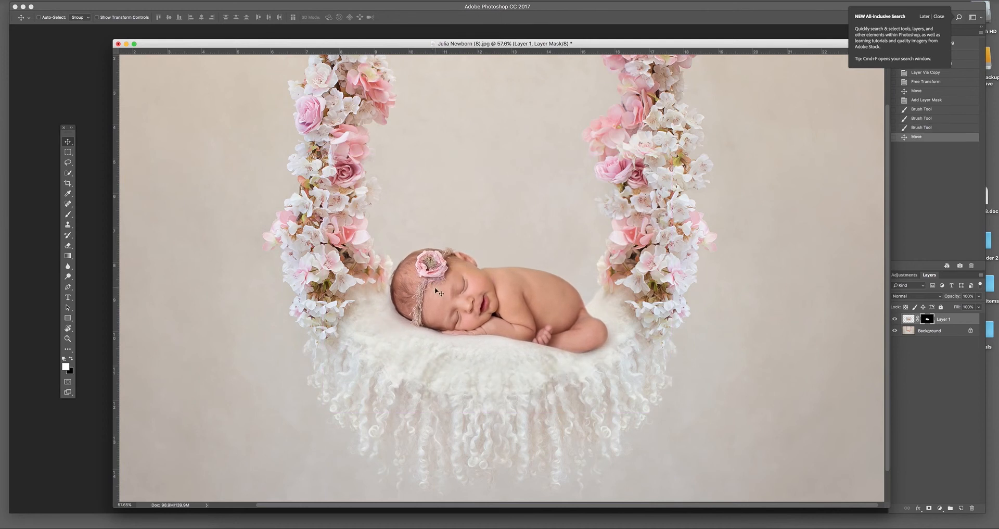
click(83, 10)
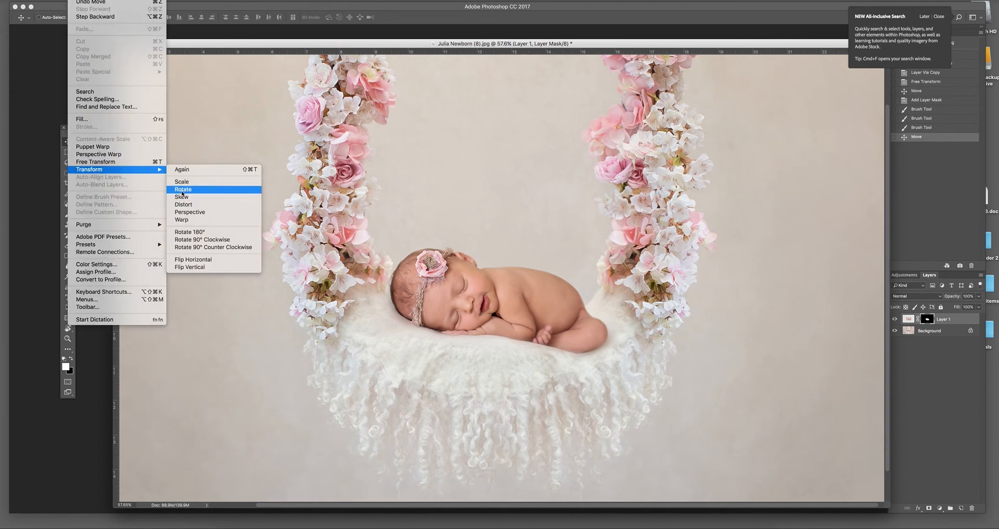
click(183, 189)
drag(643, 231, 677, 224)
drag(576, 282, 564, 283)
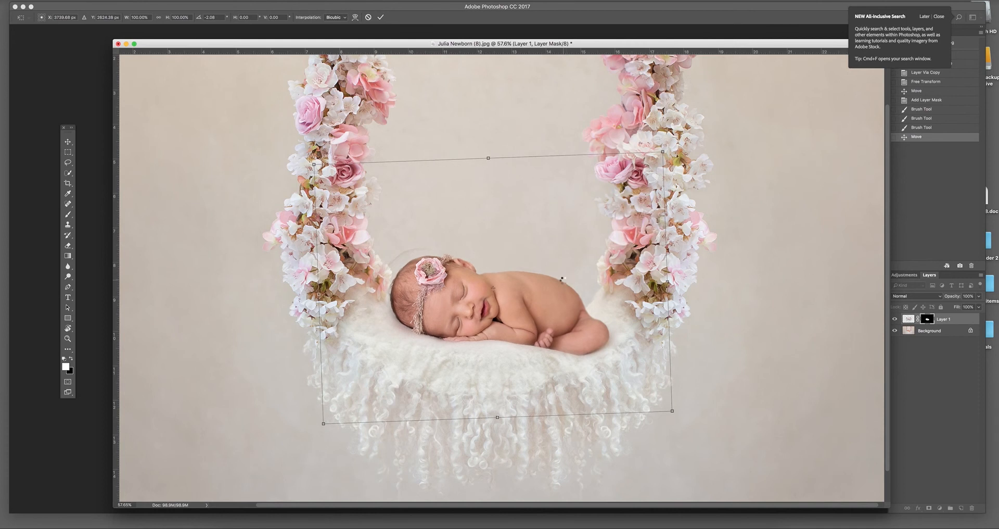
key(Return)
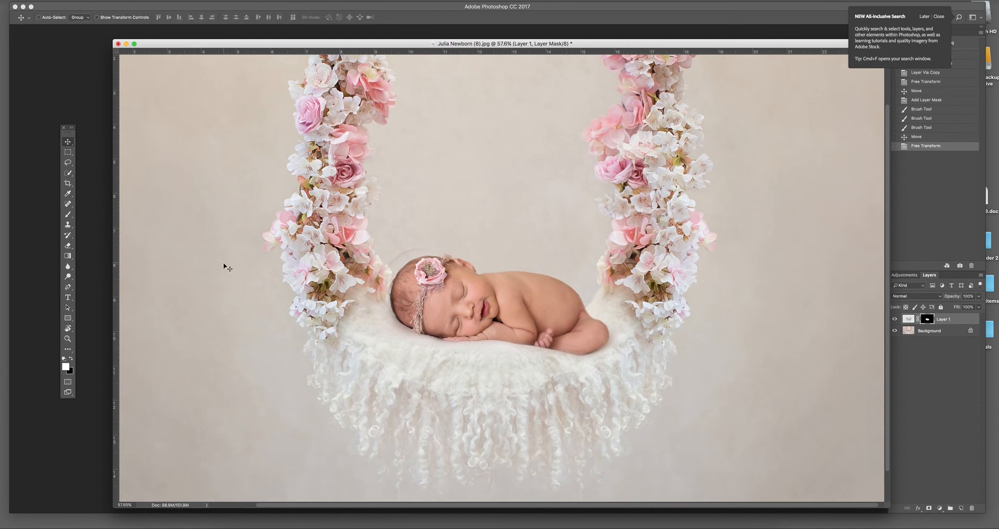
- Paint white on the layer mask above and beside the baby's head to cover remnants of the original head
click(68, 214)
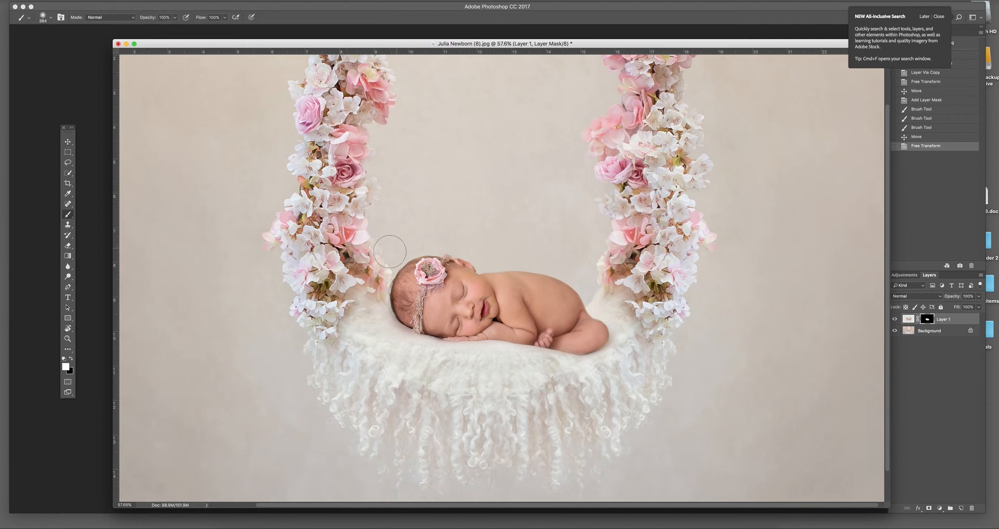
click(424, 238)
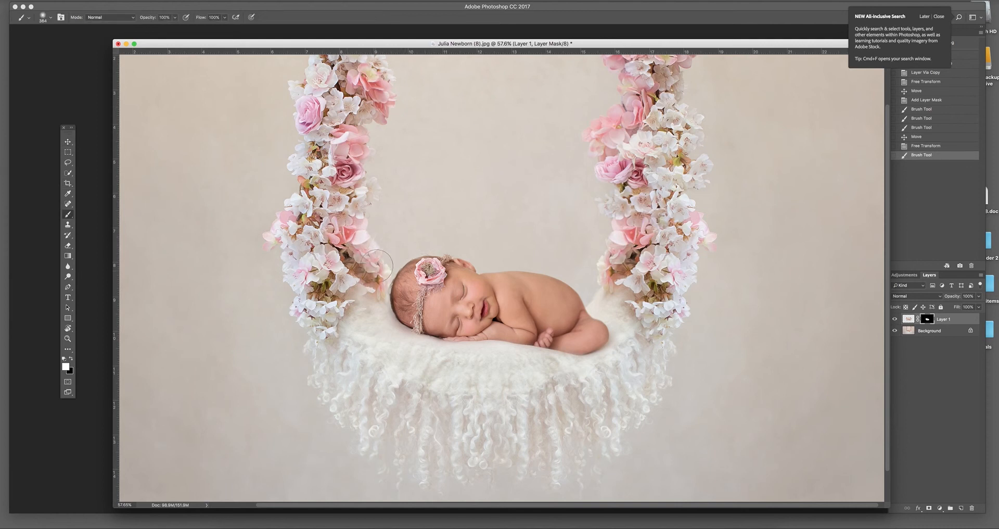
click(361, 281)
- Refine the layer mask beside the baby's head, painting black to restore the original flowers and white to clean up around the headband flower
click(72, 358)
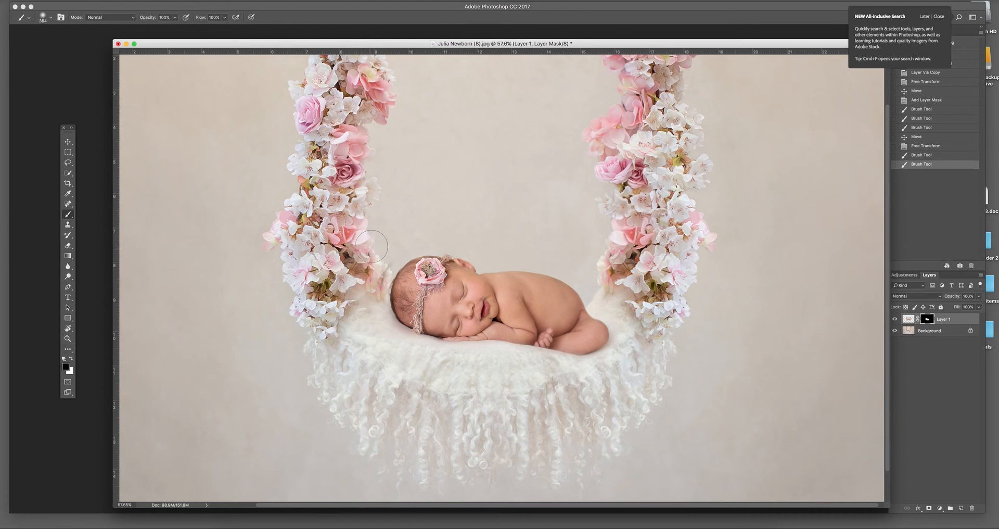
mouse_move(363, 264)
mouse_down()
mouse_move(363, 285)
mouse_move(367, 255)
mouse_up()
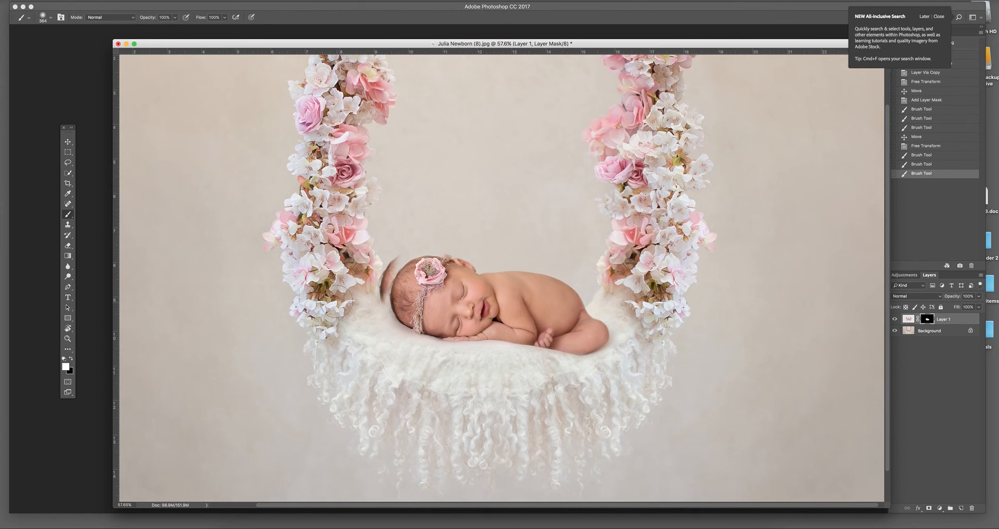
mouse_move(387, 281)
mouse_down()
mouse_move(383, 273)
mouse_move(401, 261)
mouse_up()
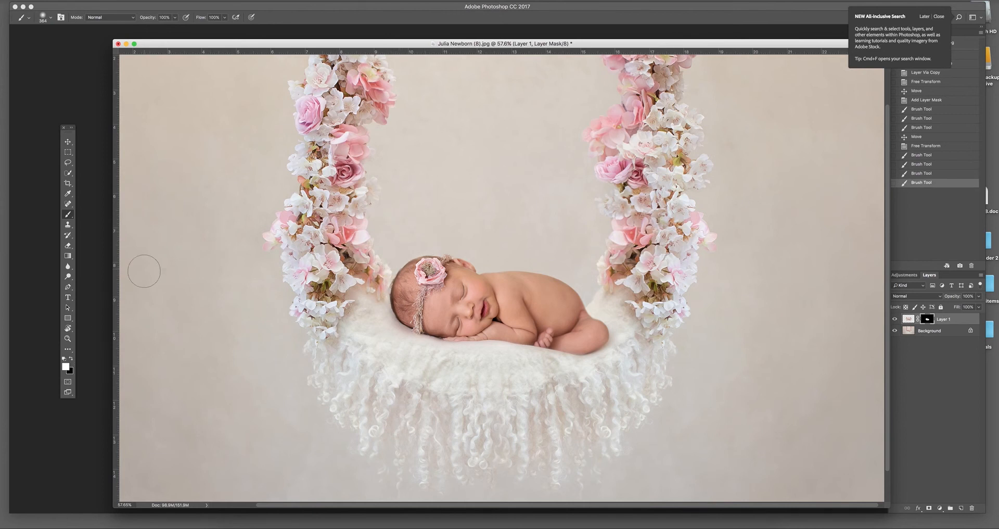
mouse_move(358, 286)
mouse_down()
mouse_move(377, 281)
mouse_move(374, 255)
mouse_move(393, 217)
mouse_up()
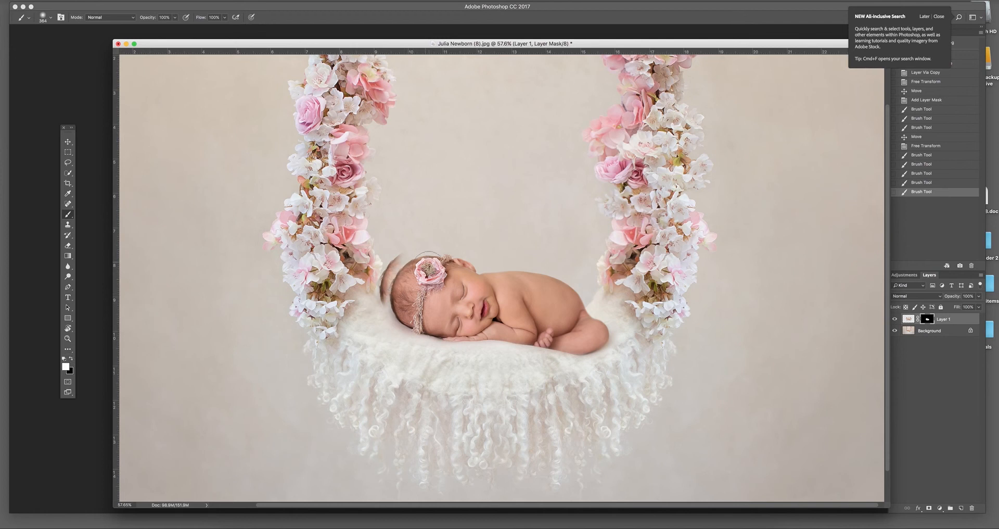
drag(427, 270, 433, 262)
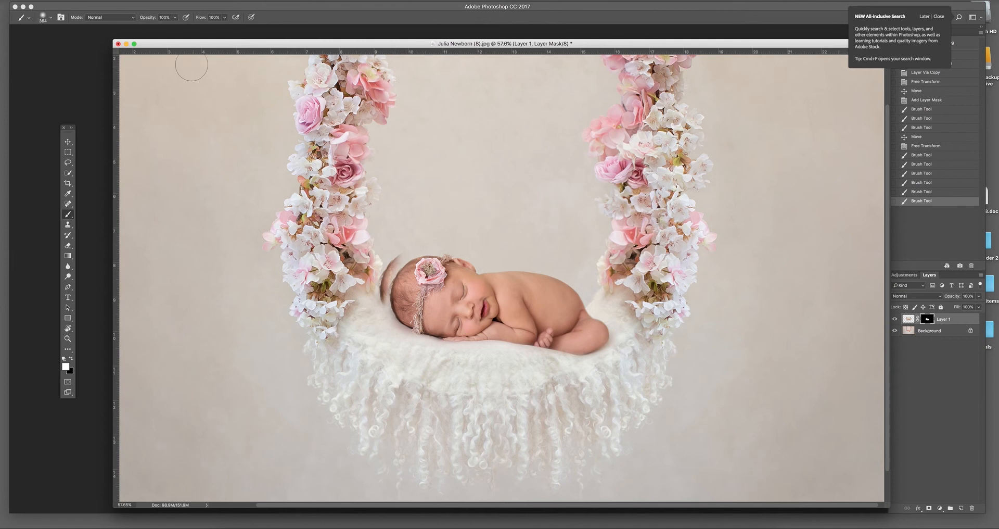
- Flatten the image into a single background layer
click(120, 1)
click(146, 295)
- Choose the Patch tool and copy the flattened background to a new layer for retouching near the baby's bottom
click(68, 338)
drag(556, 301, 630, 315)
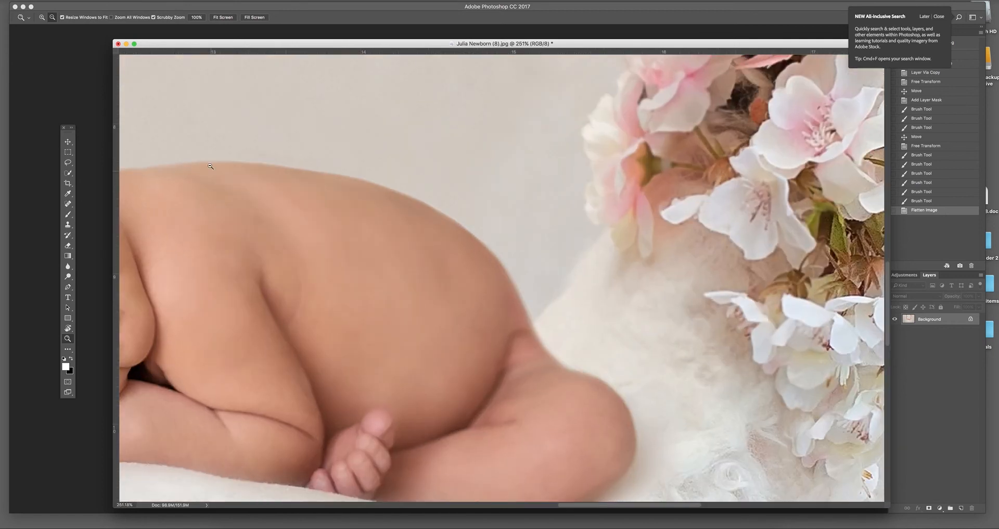
click(69, 224)
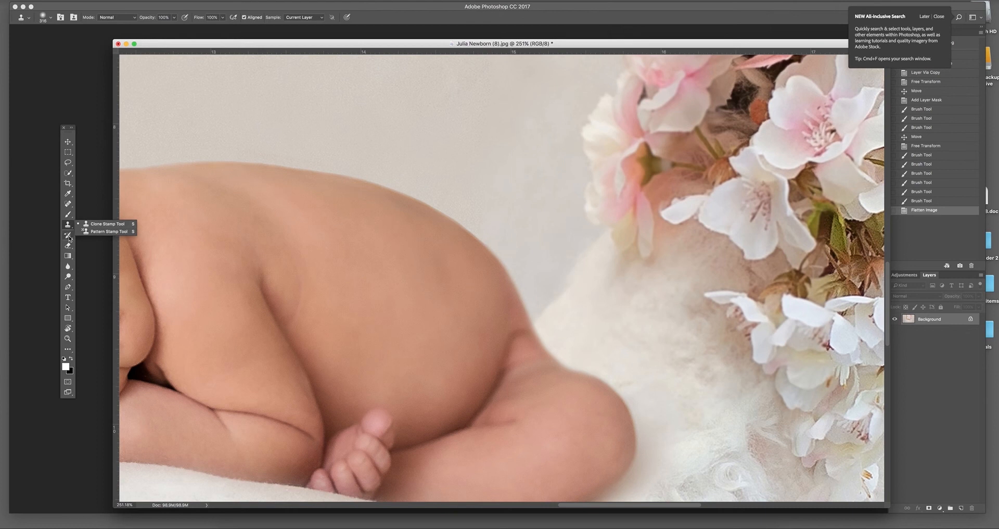
click(69, 206)
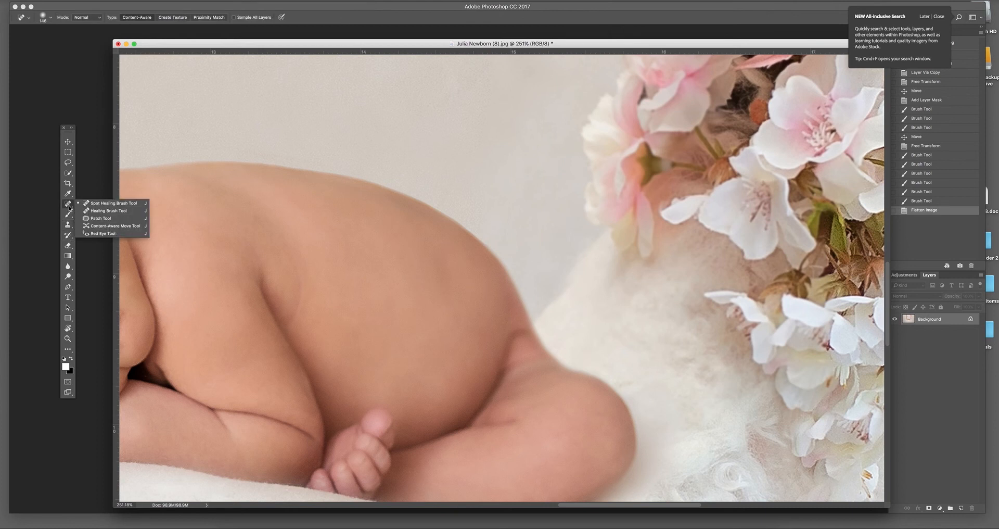
click(101, 218)
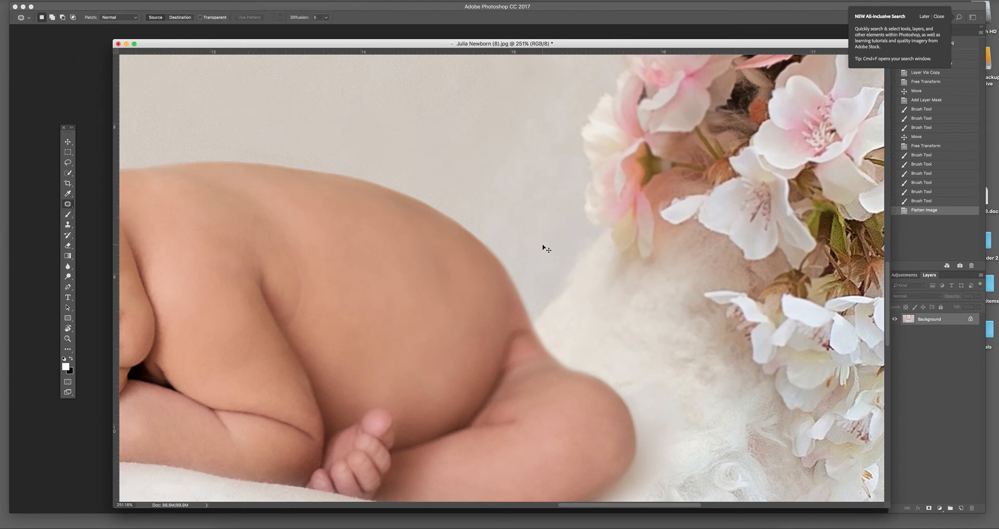
key(super+j)
- Patch the uneven spots where the backdrop meets the blanket beside the baby's bottom, deselecting after each repair
mouse_move(590, 296)
mouse_down()
mouse_move(567, 295)
mouse_move(578, 270)
mouse_up()
key(super+d)
key(super+d)
drag(575, 274, 577, 291)
key(super+d)
mouse_move(574, 298)
mouse_down()
mouse_move(565, 284)
mouse_move(570, 309)
mouse_up()
key(super+d)
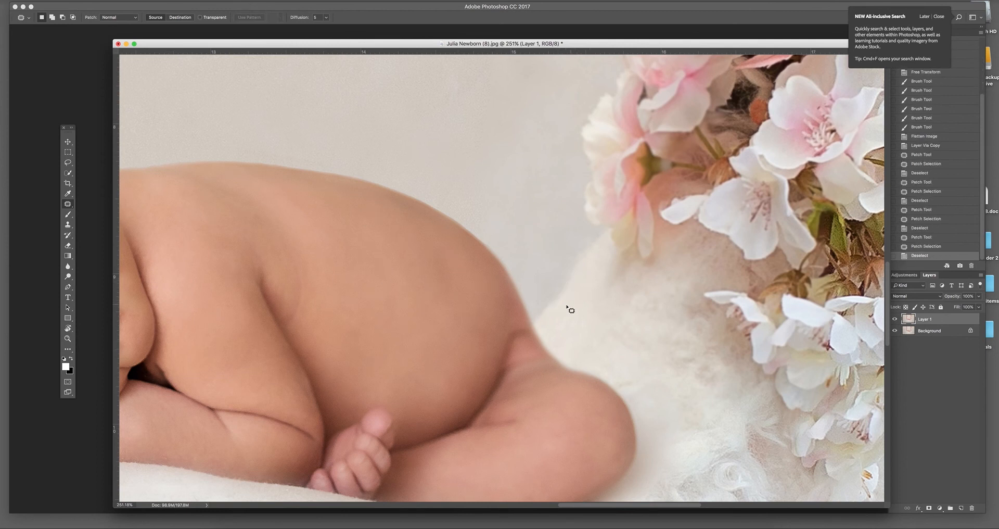
- Clone clean backdrop over the upper tip of the leftover head edge using a soft Clone Stamp brush of about 75 px
click(69, 339)
drag(476, 289, 468, 288)
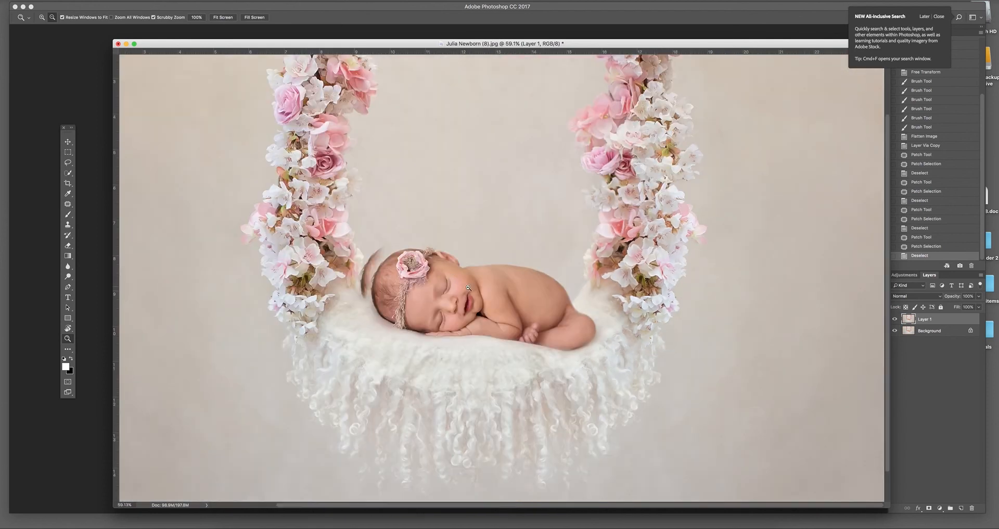
drag(370, 270, 405, 302)
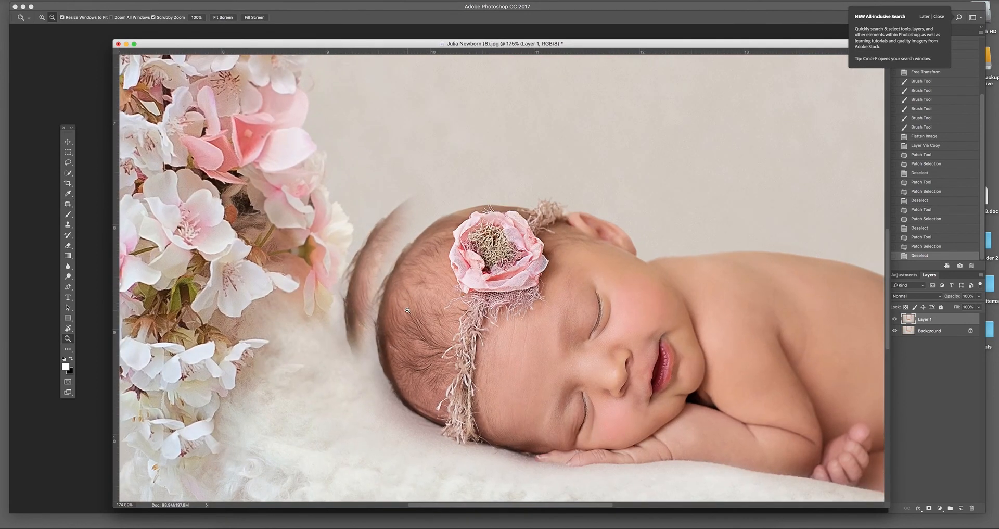
click(68, 225)
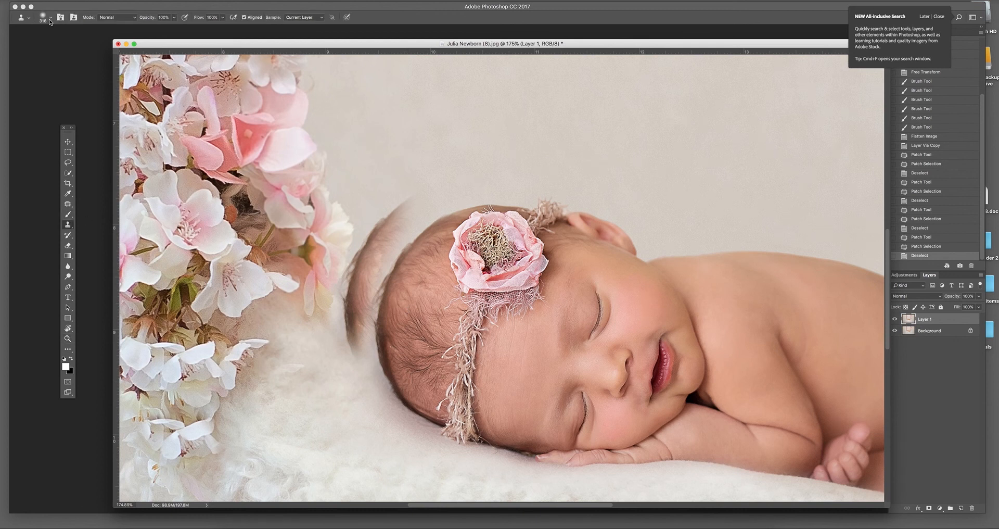
click(50, 20)
click(73, 41)
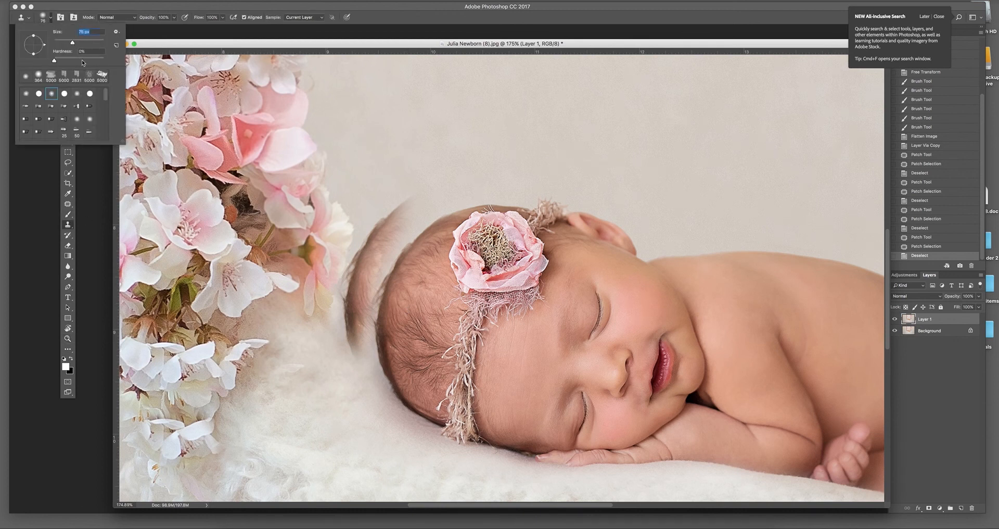
alt+click(380, 181)
drag(391, 208, 421, 186)
mouse_move(398, 202)
mouse_down()
mouse_move(431, 190)
mouse_move(400, 218)
mouse_move(385, 211)
mouse_move(410, 178)
mouse_move(386, 225)
mouse_move(406, 217)
mouse_move(385, 226)
mouse_up()
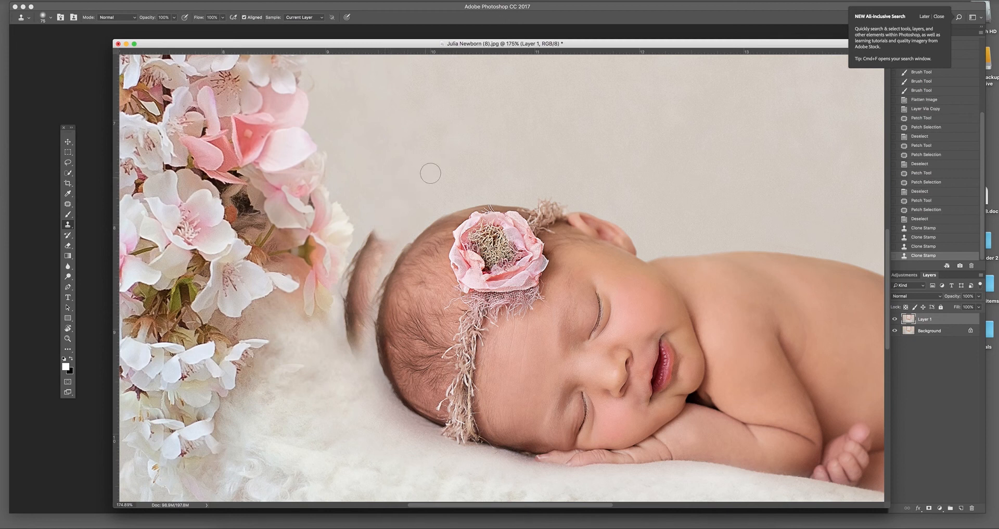
- Set the Clone Stamp to sample all layers and clone backdrop over the middle of the leftover head edge
click(308, 17)
click(304, 31)
mouse_move(393, 219)
mouse_down()
mouse_move(371, 245)
mouse_move(408, 190)
mouse_move(379, 260)
mouse_move(359, 262)
mouse_move(368, 277)
mouse_move(387, 220)
mouse_move(364, 277)
mouse_move(356, 271)
mouse_move(350, 279)
mouse_move(359, 290)
mouse_move(363, 255)
mouse_up()
alt+click(408, 190)
alt+click(402, 201)
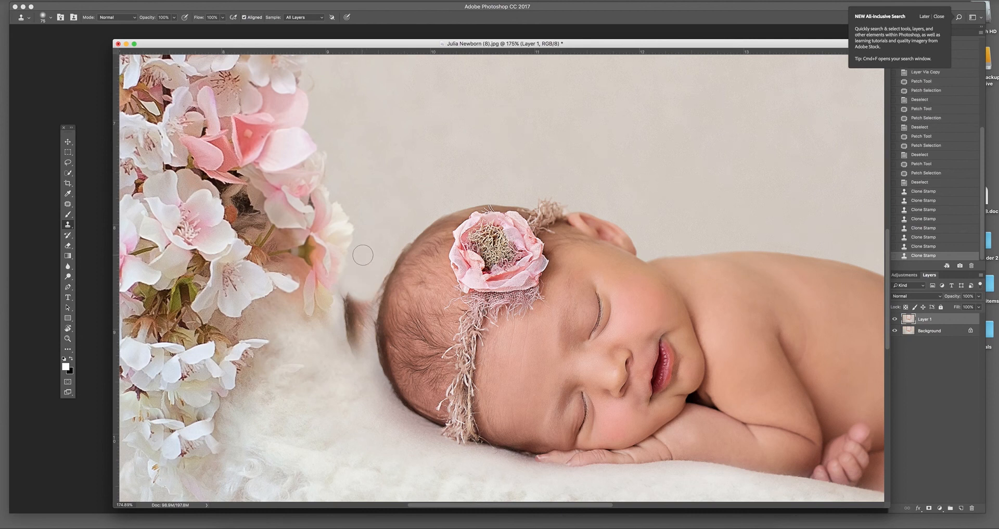
- Clone nearby backdrop and blanket texture over the remaining lower part of the leftover head edge beside the flowers
mouse_move(348, 288)
mouse_down()
mouse_move(359, 304)
mouse_move(371, 264)
mouse_up()
mouse_move(363, 300)
mouse_down()
mouse_move(324, 346)
mouse_move(391, 214)
mouse_move(358, 260)
mouse_move(349, 317)
mouse_move(357, 321)
mouse_move(361, 311)
mouse_move(362, 322)
mouse_move(354, 299)
mouse_move(329, 344)
mouse_move(350, 306)
mouse_move(343, 319)
mouse_move(349, 332)
mouse_move(355, 311)
mouse_move(357, 345)
mouse_move(348, 318)
mouse_move(320, 347)
mouse_move(335, 346)
mouse_move(319, 333)
mouse_up()
alt+click(352, 310)
alt+click(344, 302)
alt+click(337, 362)
mouse_move(353, 360)
mouse_down()
mouse_move(372, 389)
mouse_move(366, 354)
mouse_move(343, 350)
mouse_up()
alt+click(371, 357)
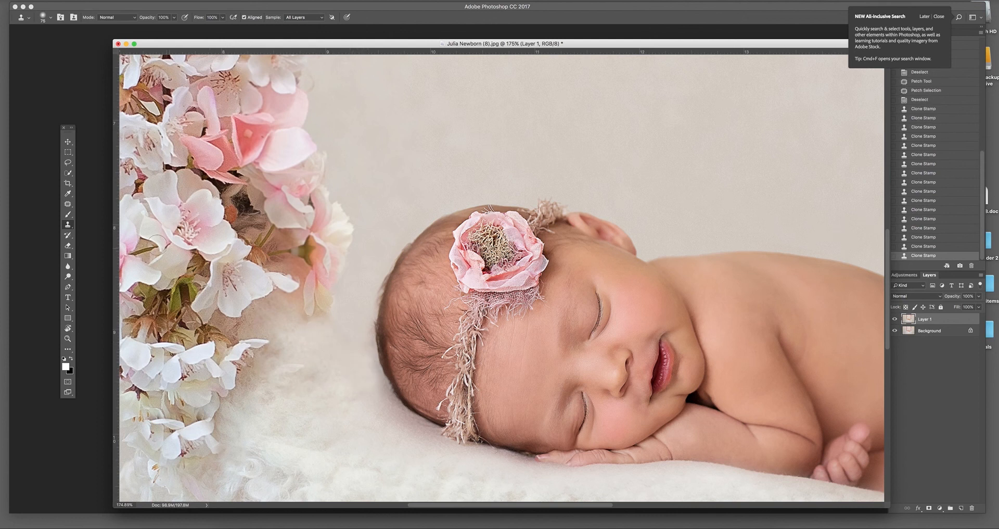
- View the whole image and switch the retouched layer off and on to compare it with the version underneath
click(68, 338)
drag(391, 303, 398, 281)
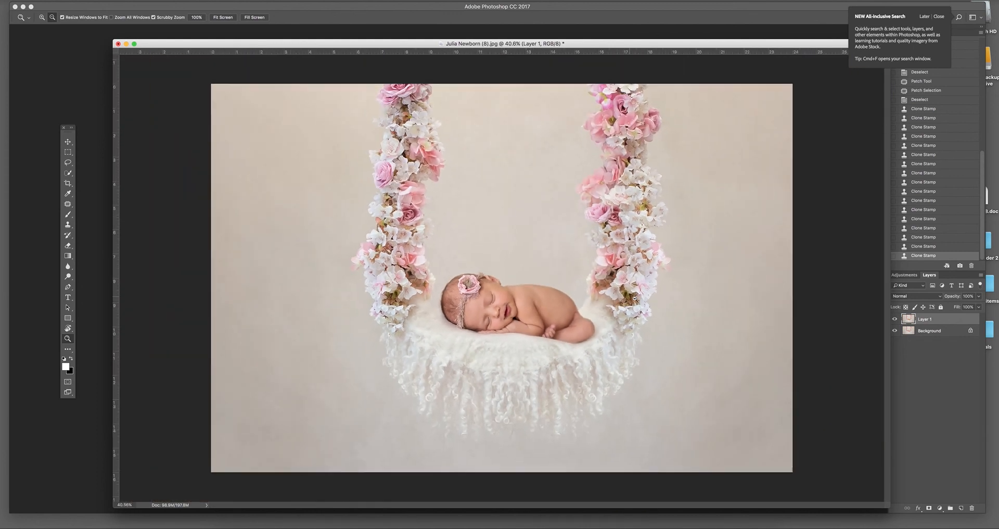
drag(642, 301, 816, 319)
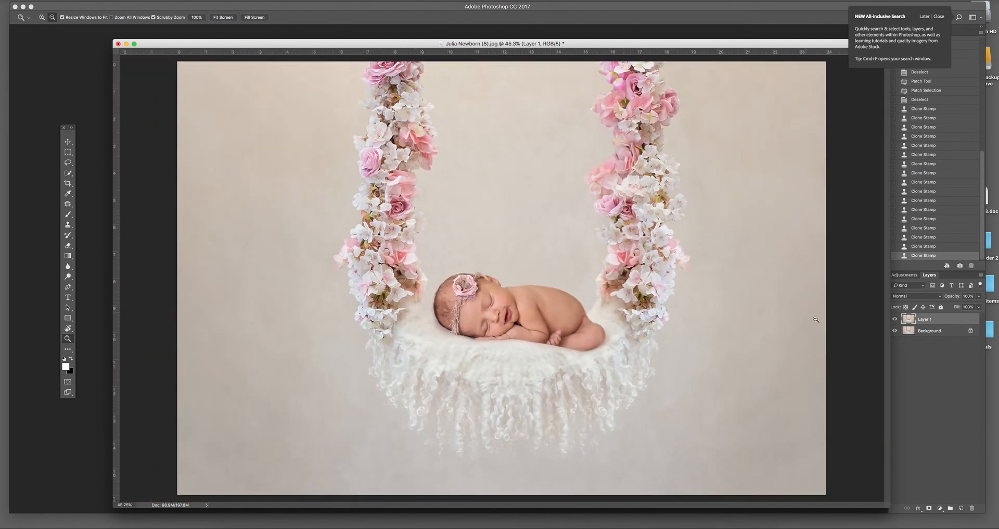
click(895, 321)
click(895, 321)
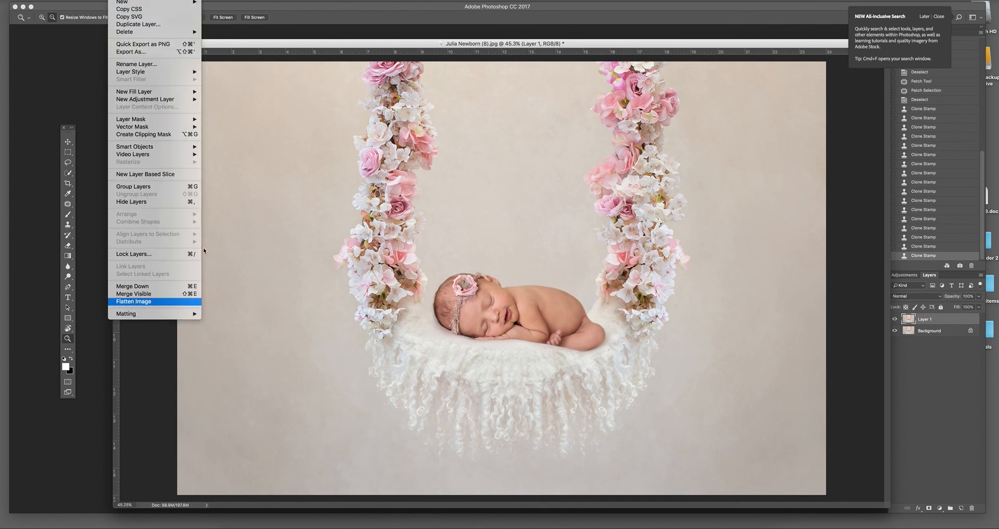
- Flatten the retouched image and save the file
click(130, 303)
key(super+s)
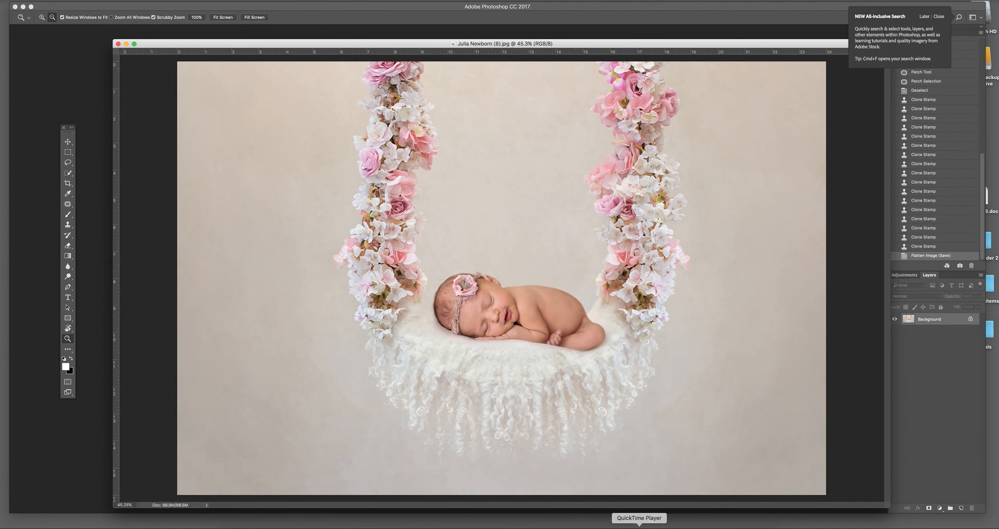